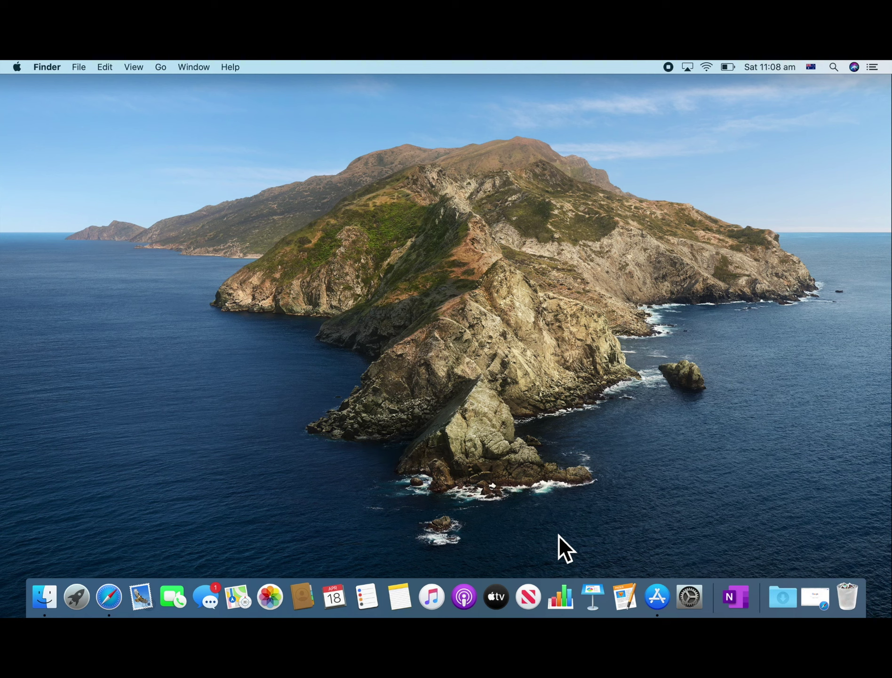
- Launch Safari and load office.com in the address bar
click(120, 600)
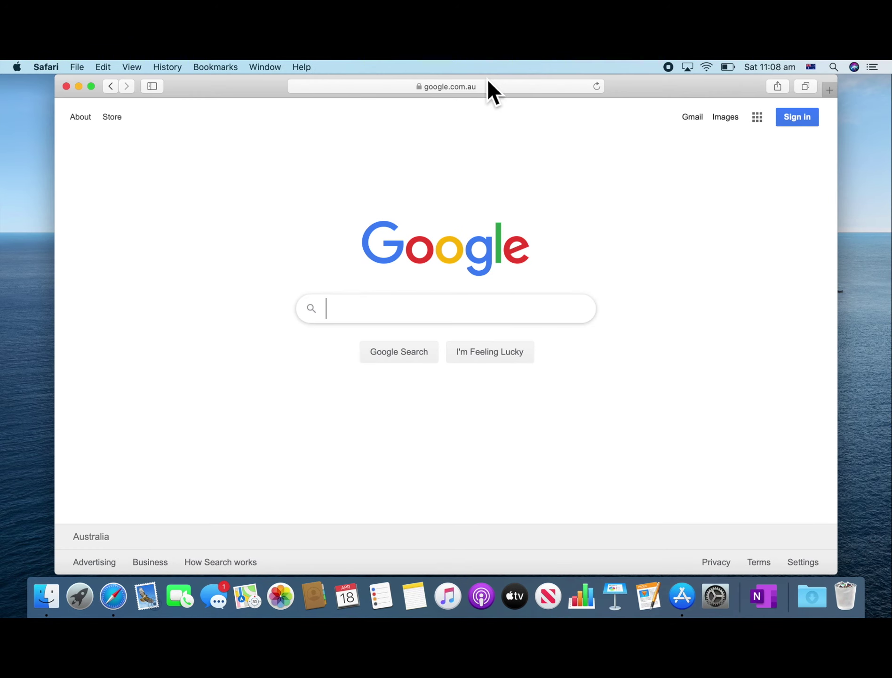
click(489, 87)
text(office.com)
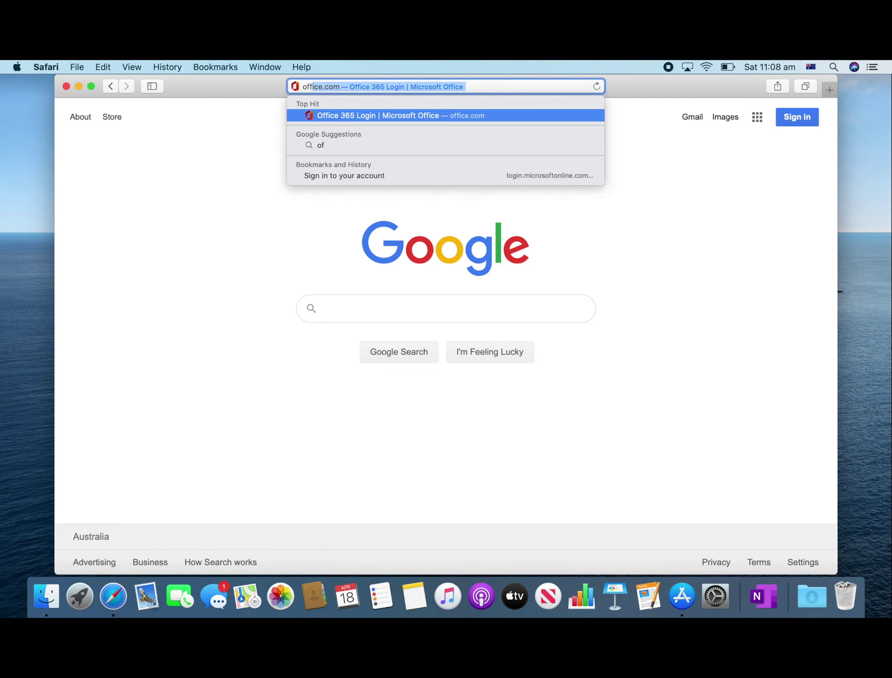
key(Return)
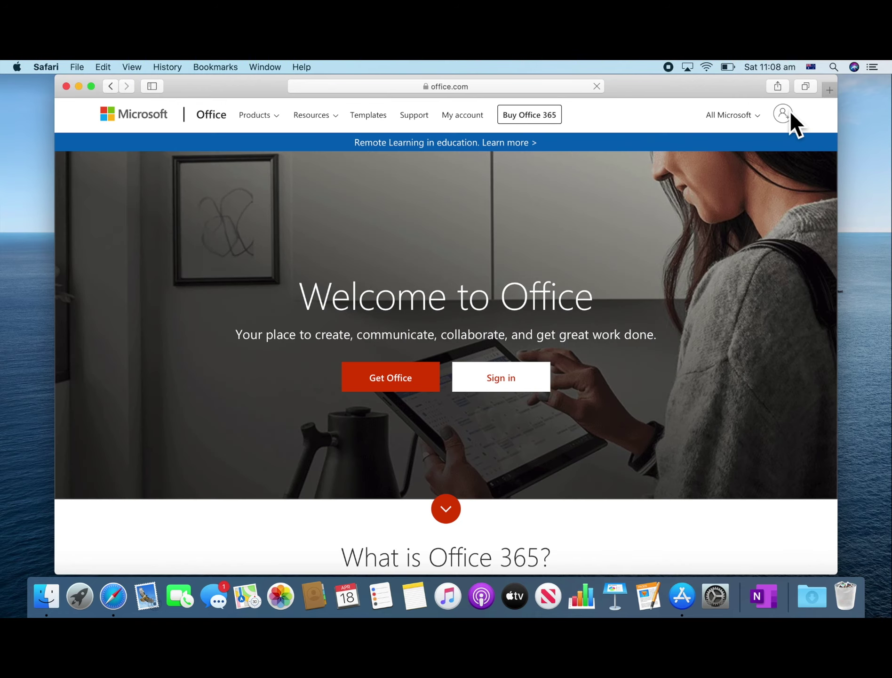
- Start the Office 365 sign-in by pasting the school e-mail address and continuing
click(783, 113)
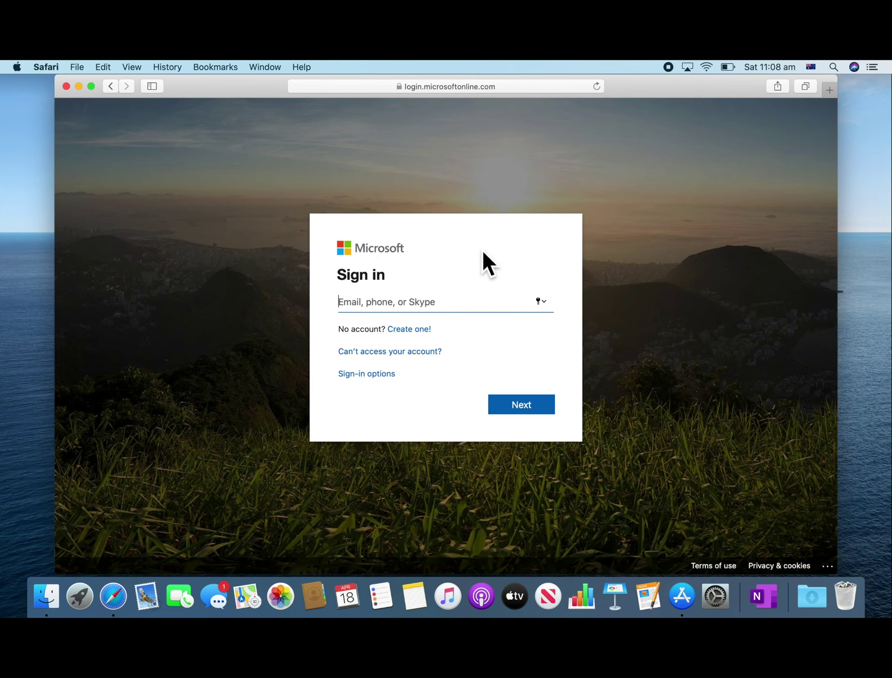
key(super+v)
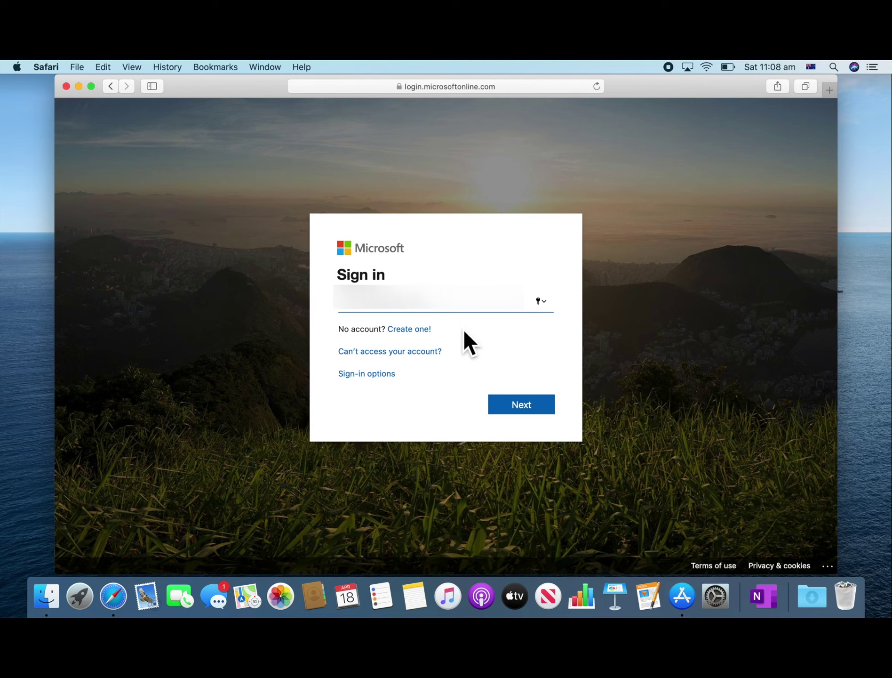
click(520, 402)
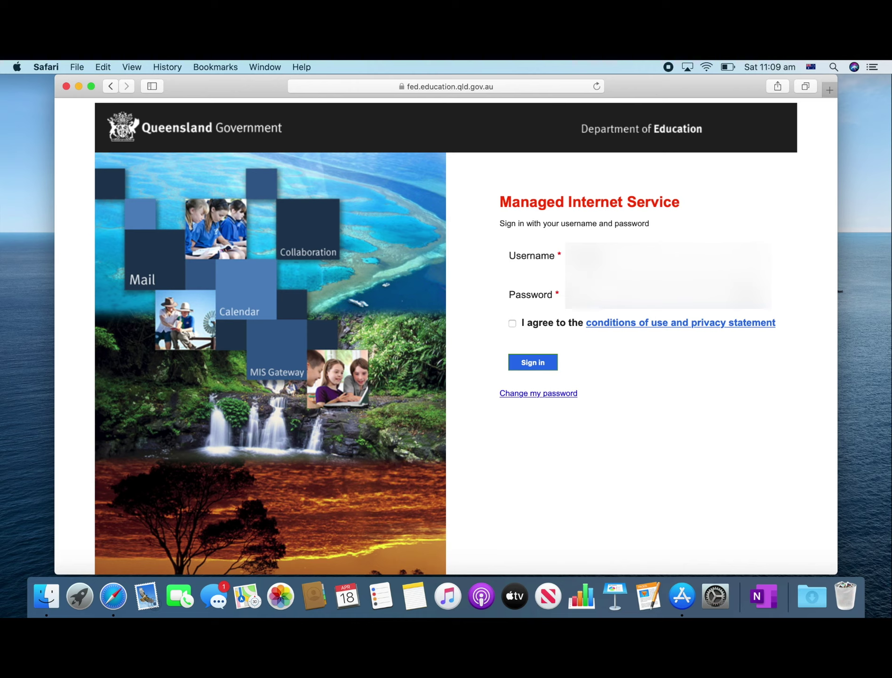
- Accept the conditions of use and sign in, declining to save the password or stay signed in
click(513, 324)
click(544, 362)
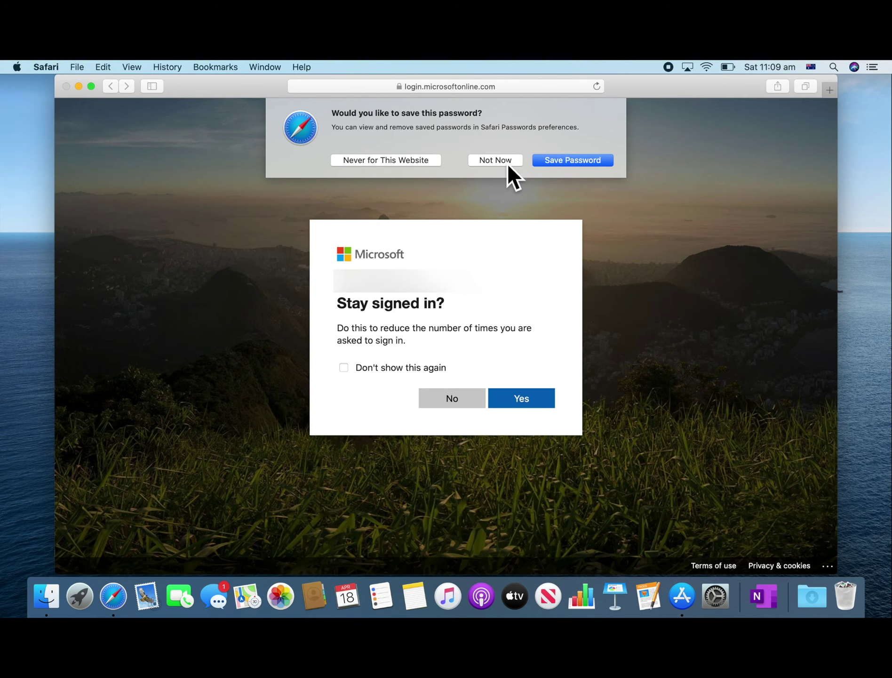
click(505, 162)
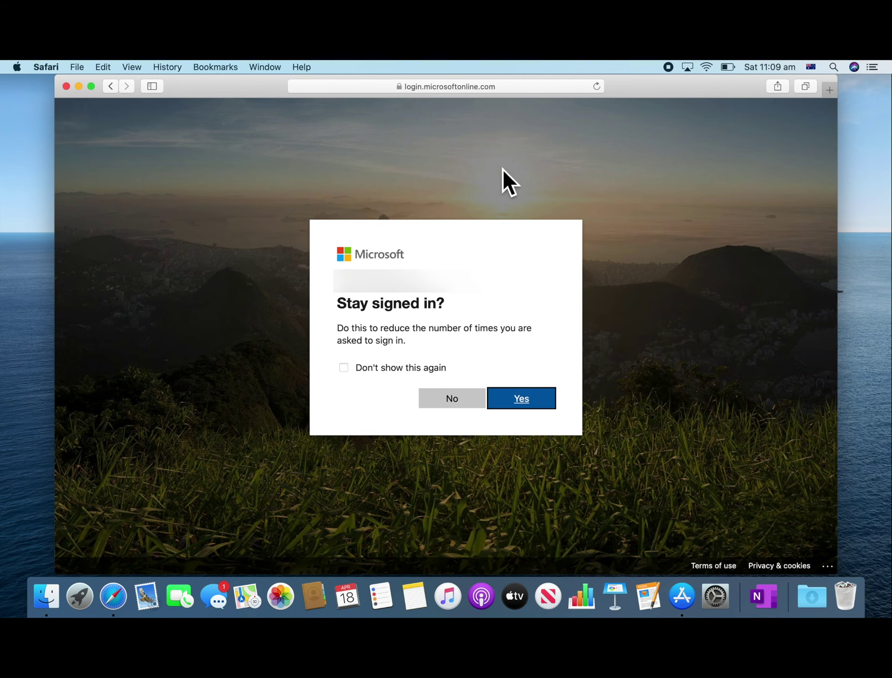
click(385, 368)
click(447, 398)
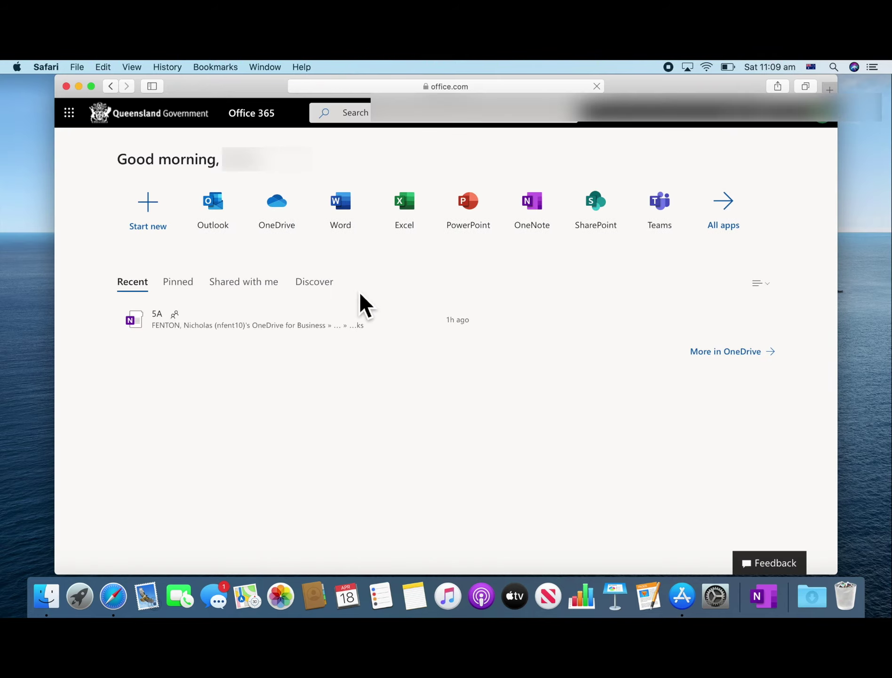
- In Outlook, open the 5A notebook from the sharing e-mail in the inbox
click(227, 224)
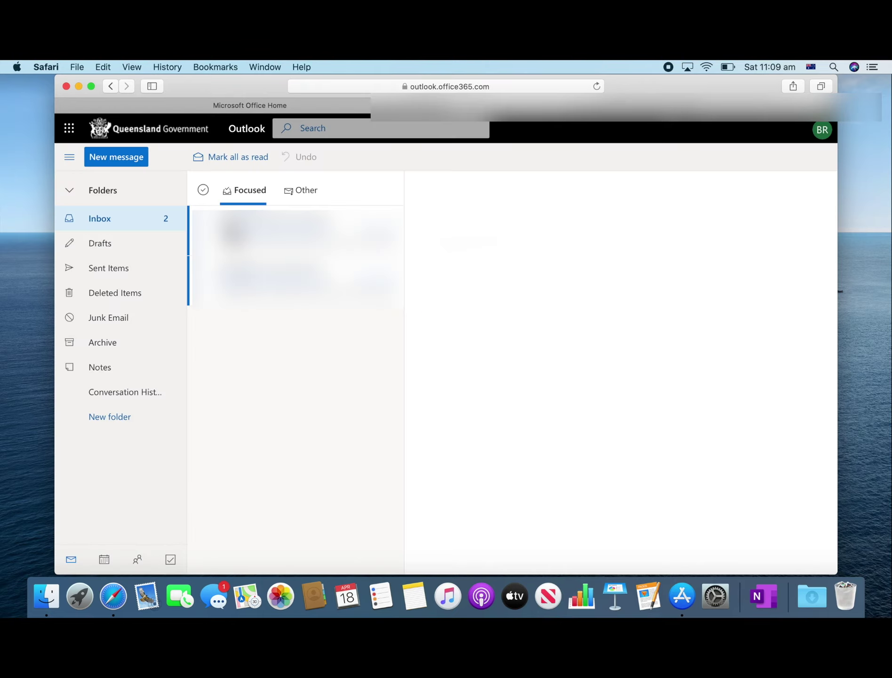
click(296, 230)
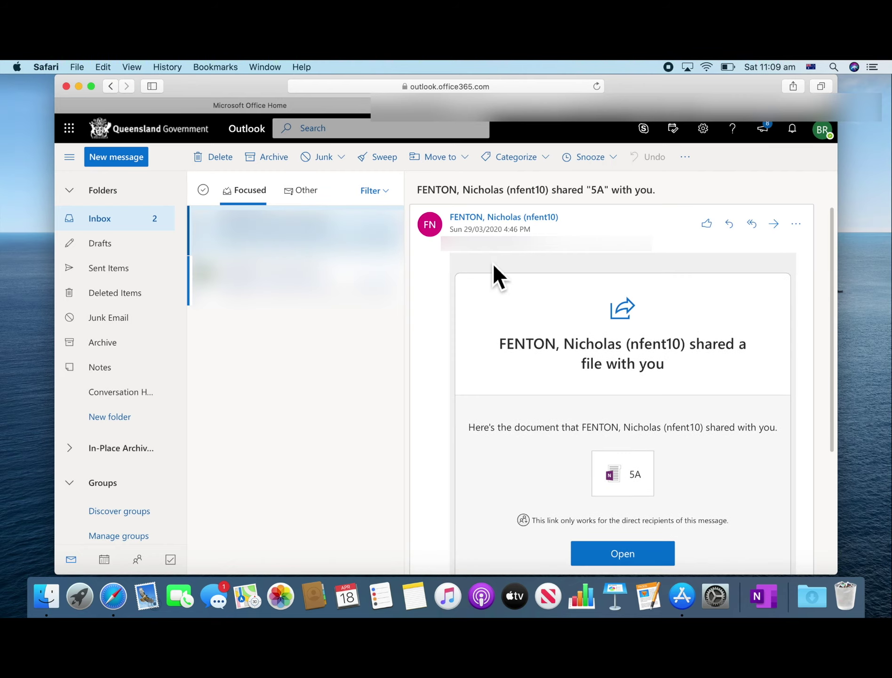
click(624, 546)
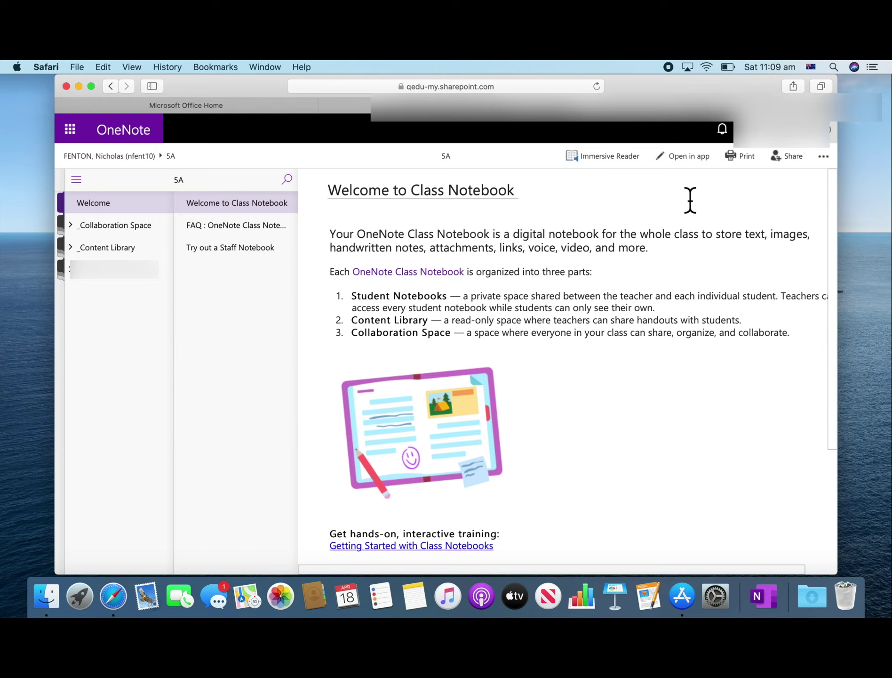
- Open the 5A notebook in the OneNote desktop app, allowing Safari to launch it
click(691, 164)
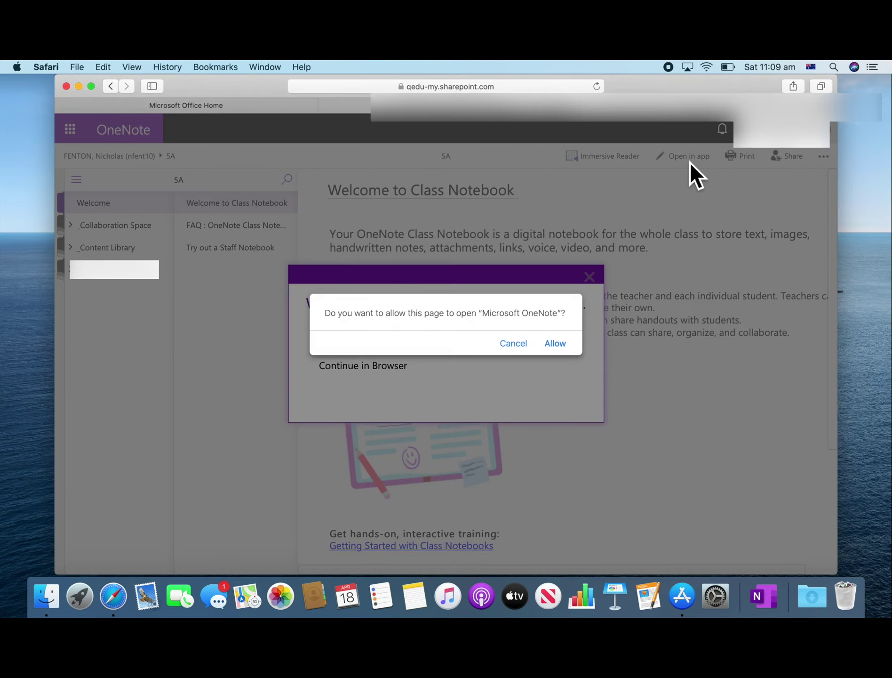
click(559, 343)
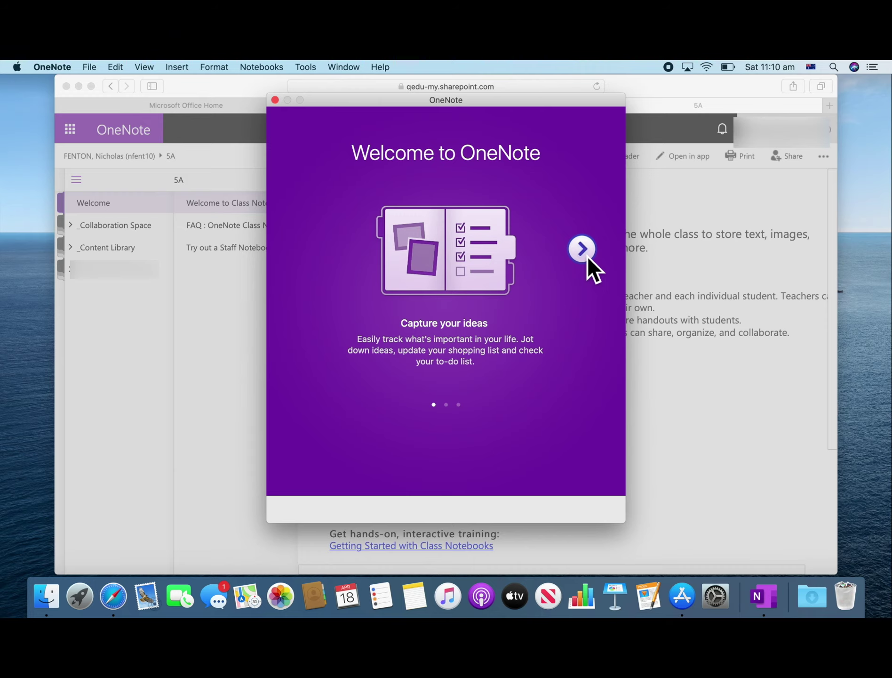
- Step through and finish the OneNote welcome tour
click(588, 256)
click(587, 257)
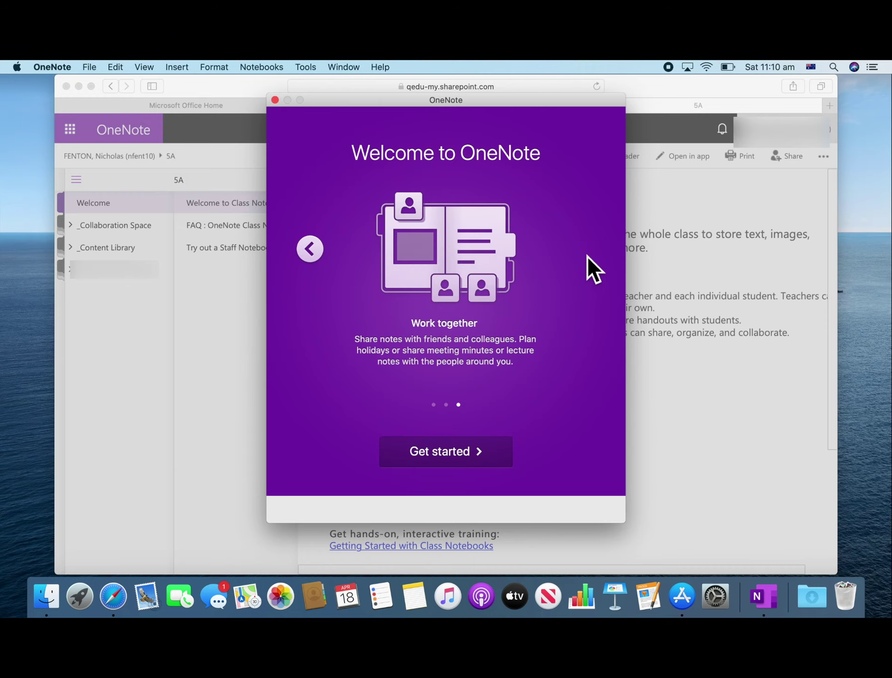
click(454, 447)
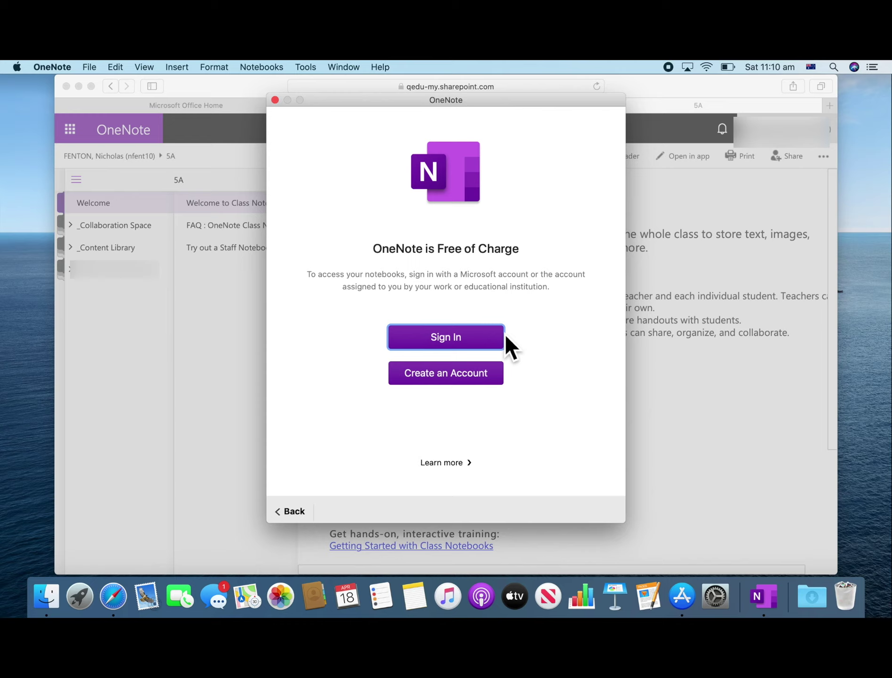
- Sign in to OneNote with the school account, agreeing to the conditions, then start using OneNote
click(478, 332)
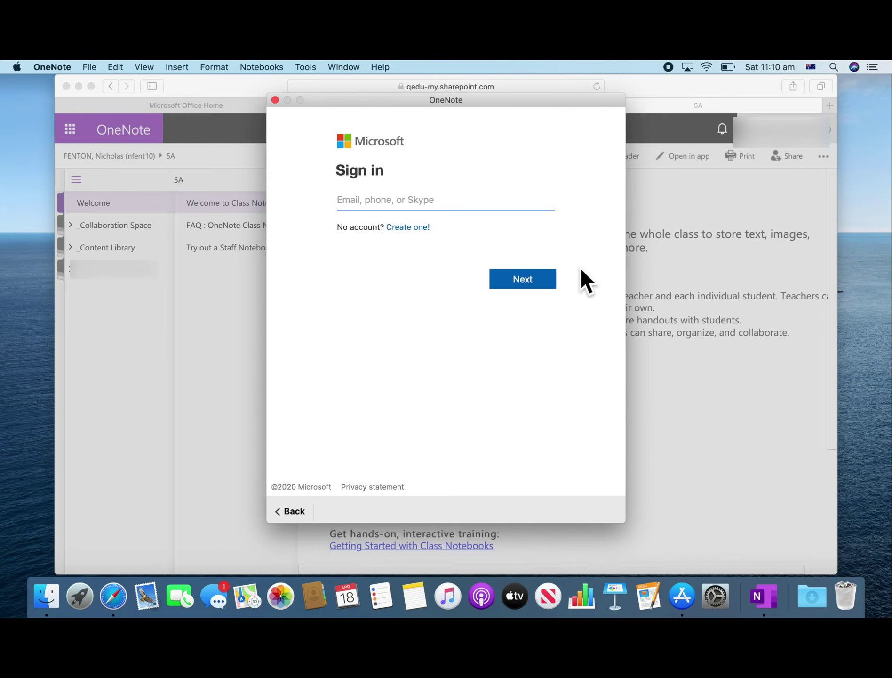
key(super+v)
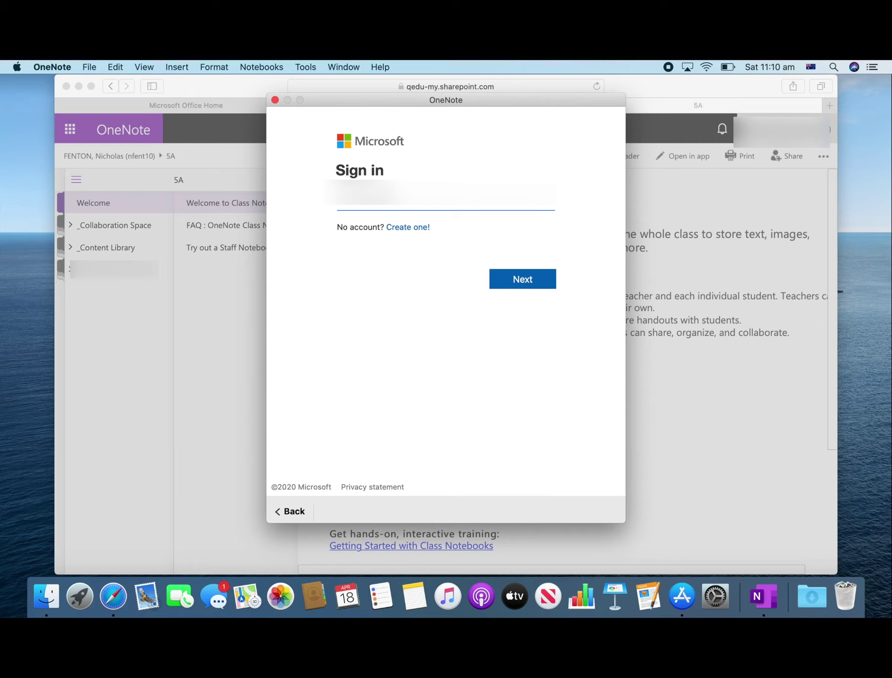
click(524, 284)
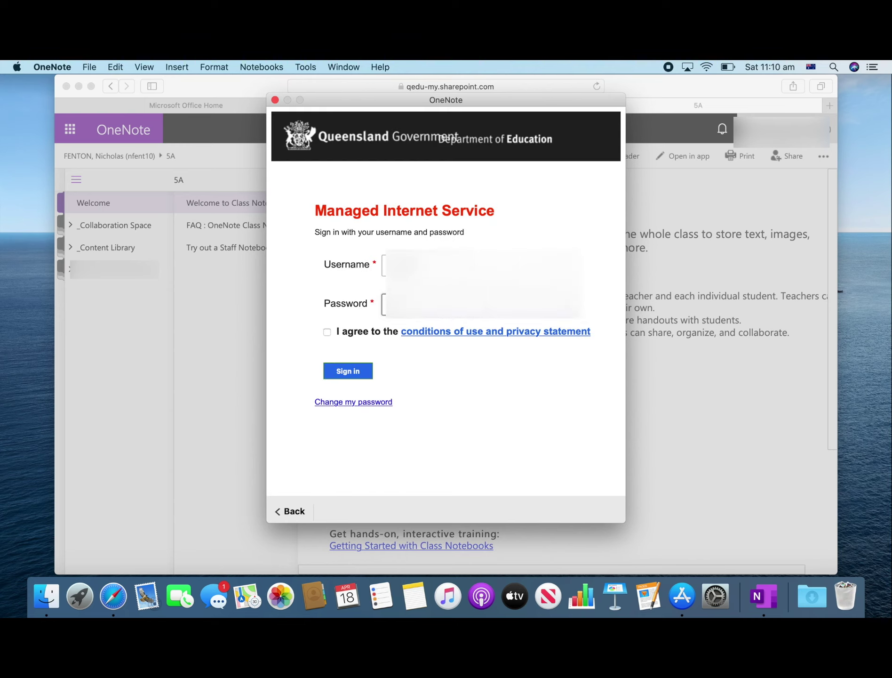
click(330, 332)
click(349, 373)
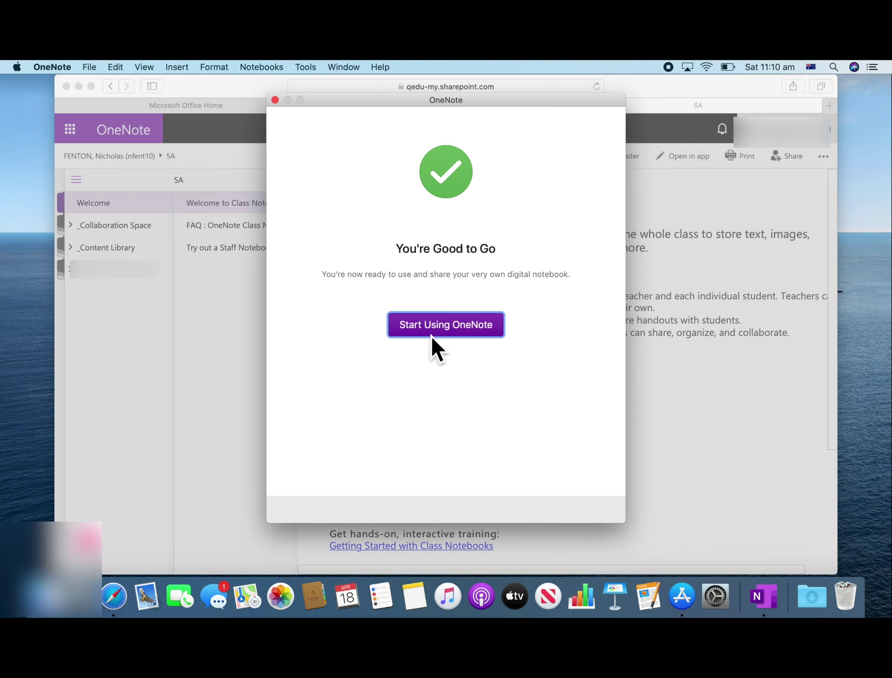
click(432, 333)
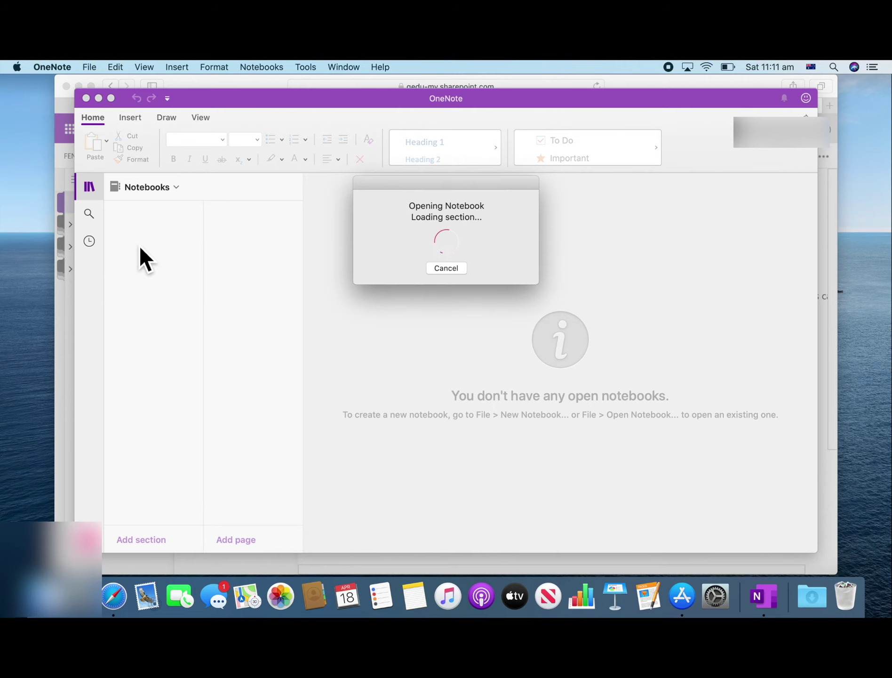
- Close the read-only banner, expand the subject section group, and open the PE section
drag(231, 102, 230, 101)
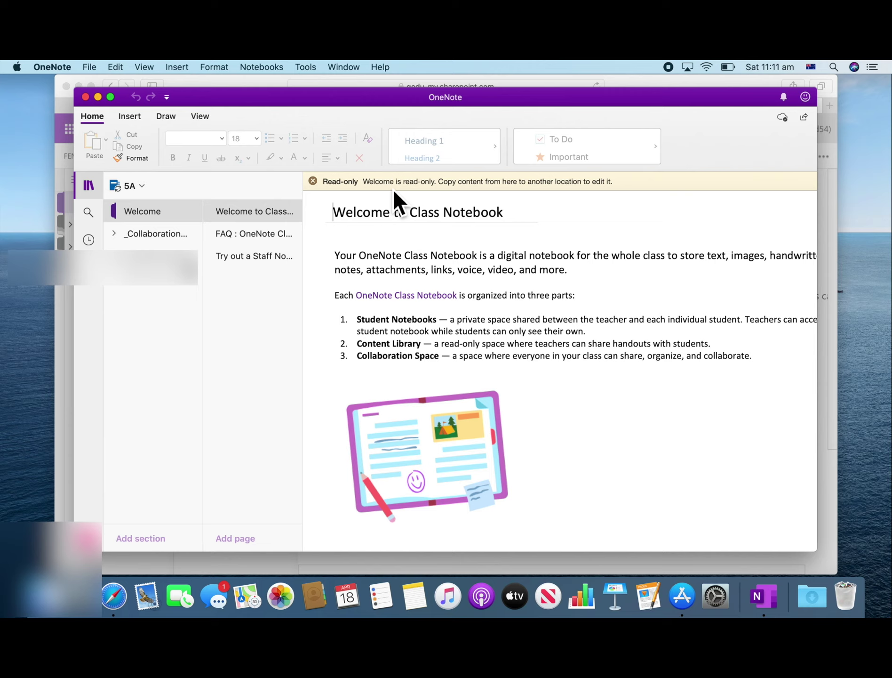
click(315, 183)
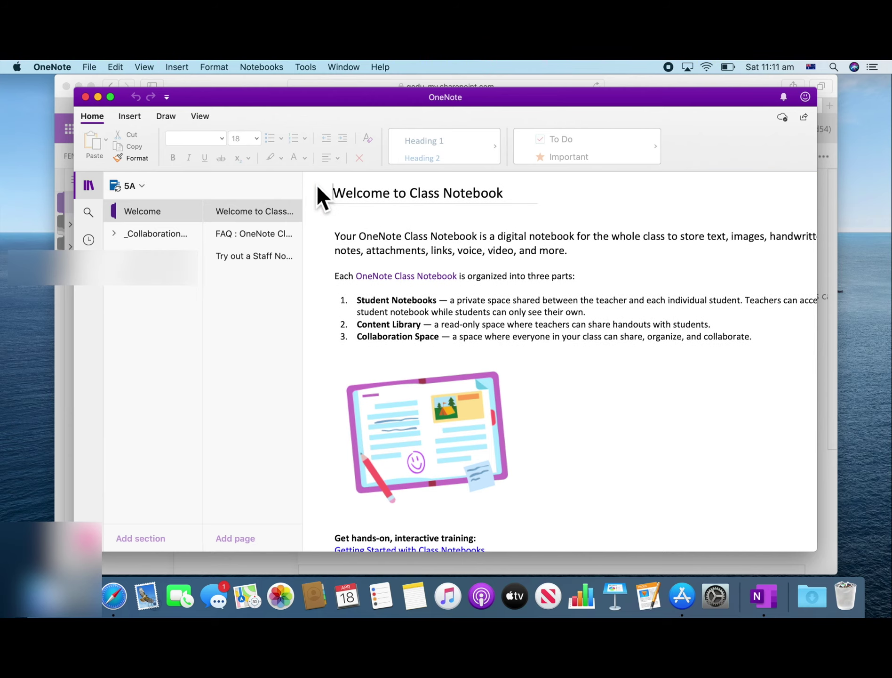
click(160, 286)
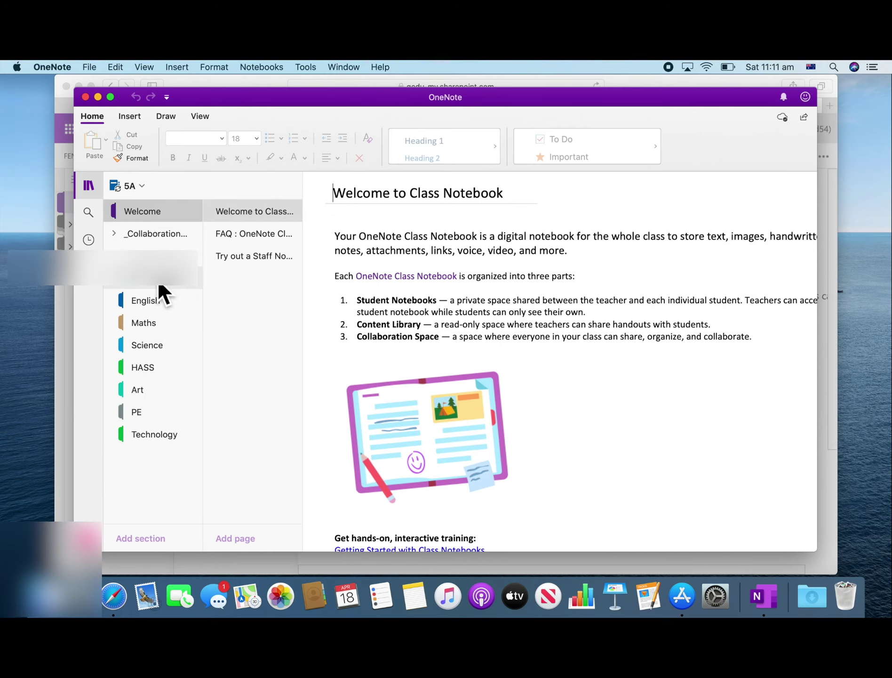
click(142, 408)
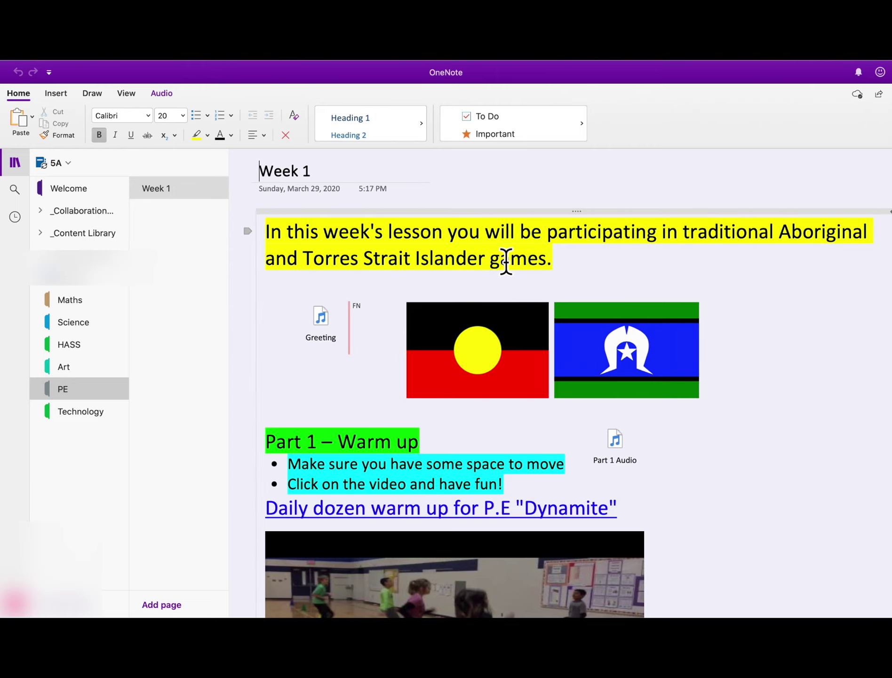
scroll(506, 262, down, 3)
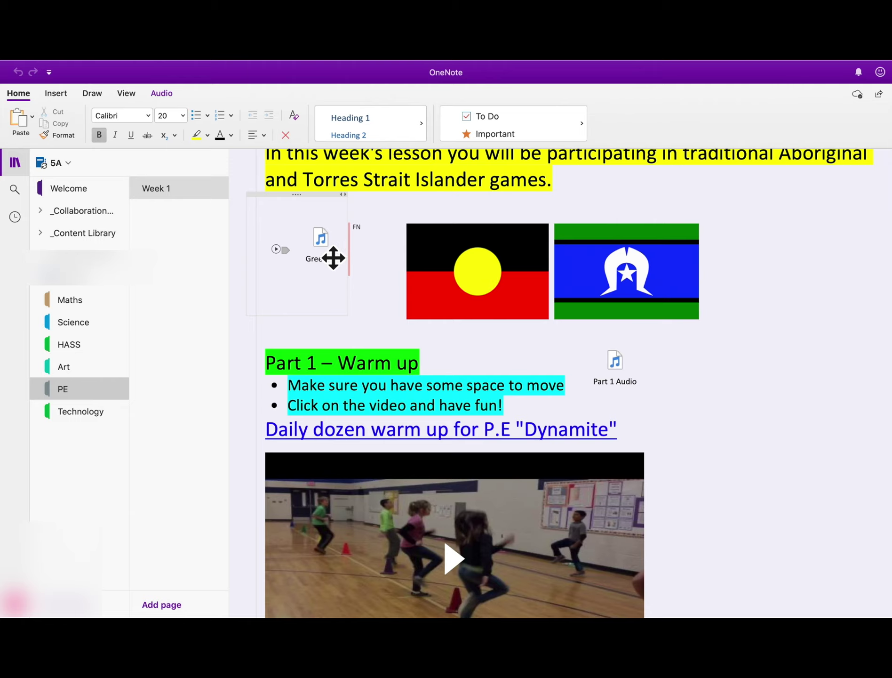
scroll(334, 258, down, 8)
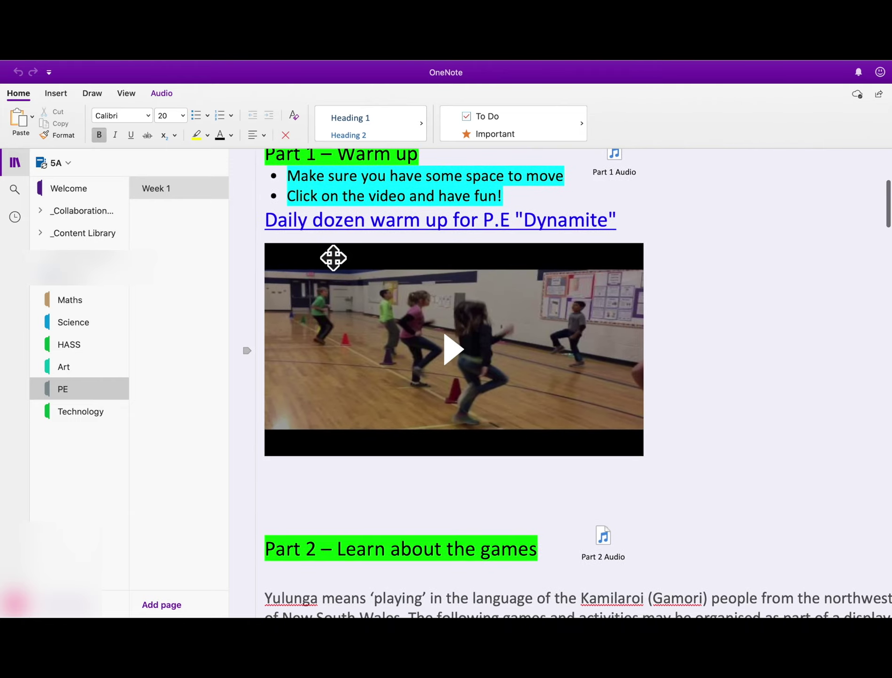
scroll(456, 252, down, 14)
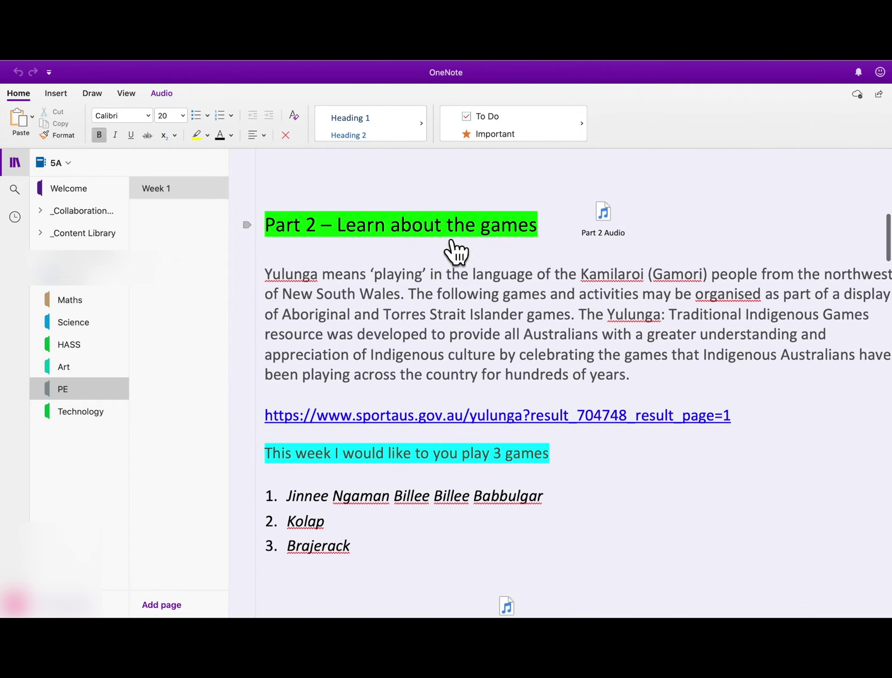
scroll(455, 252, down, 15)
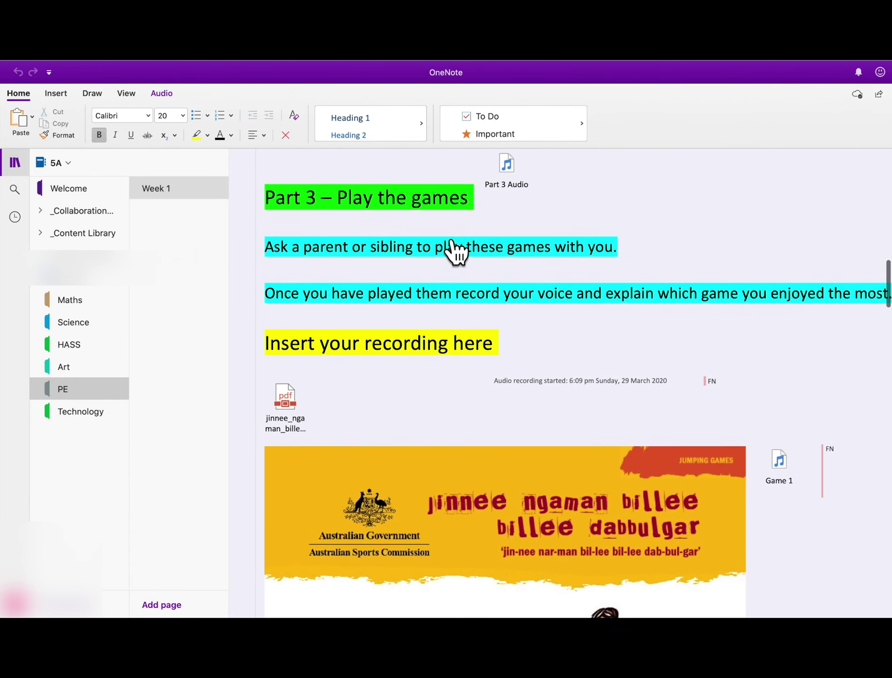
scroll(455, 252, down, 10)
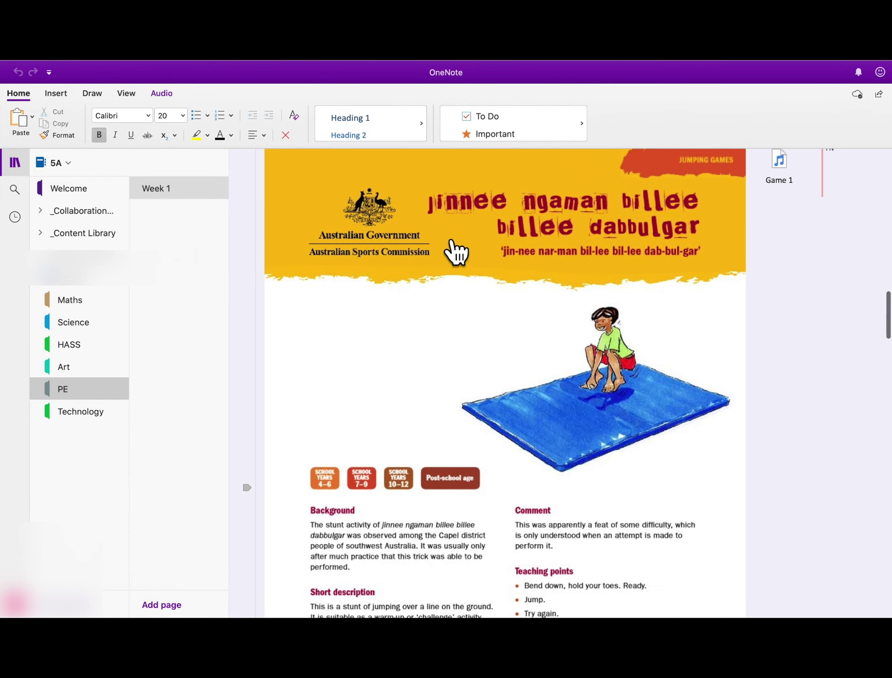
scroll(444, 240, up, 20)
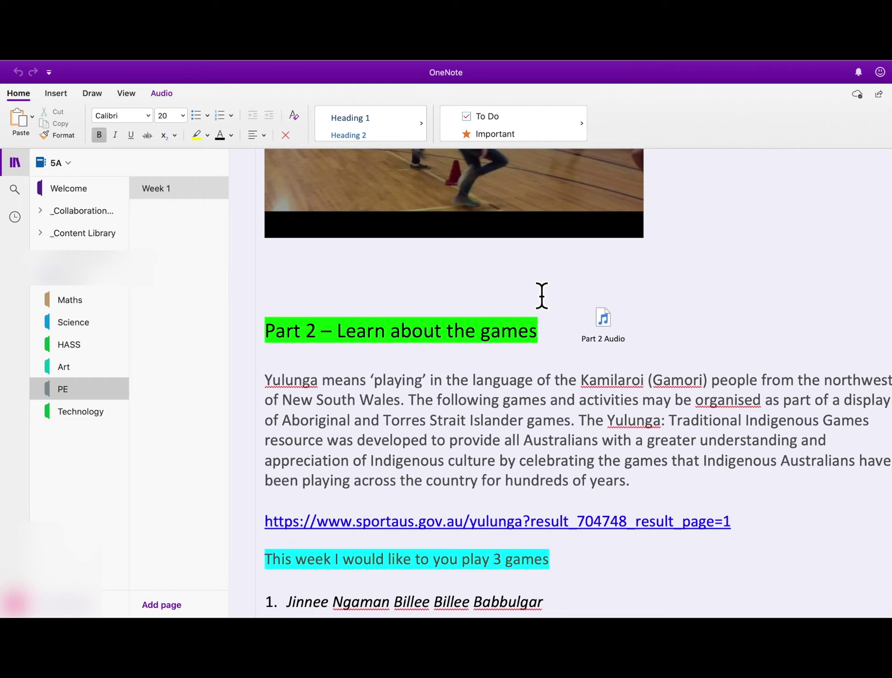
scroll(353, 273, up, 15)
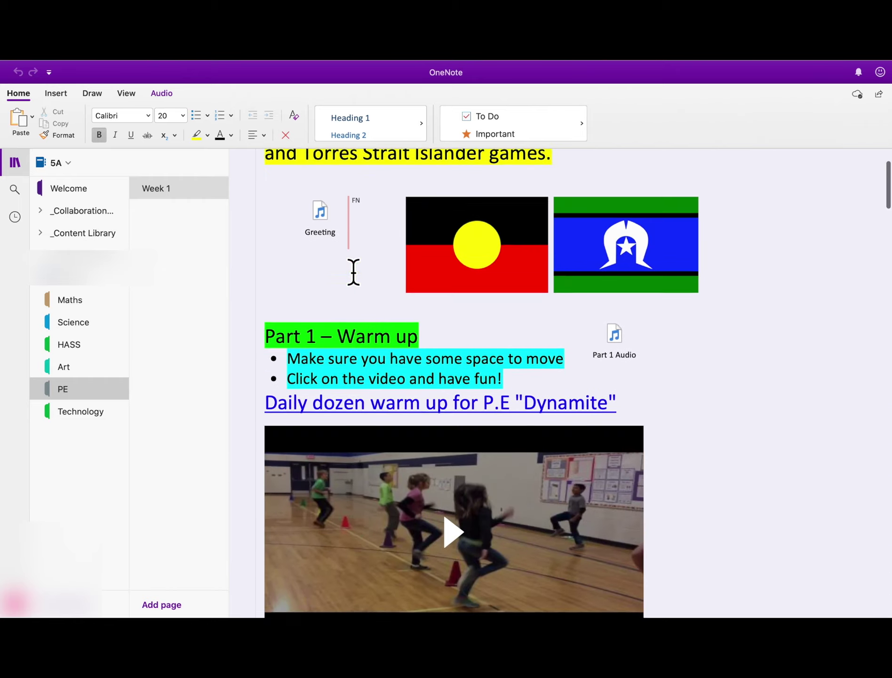